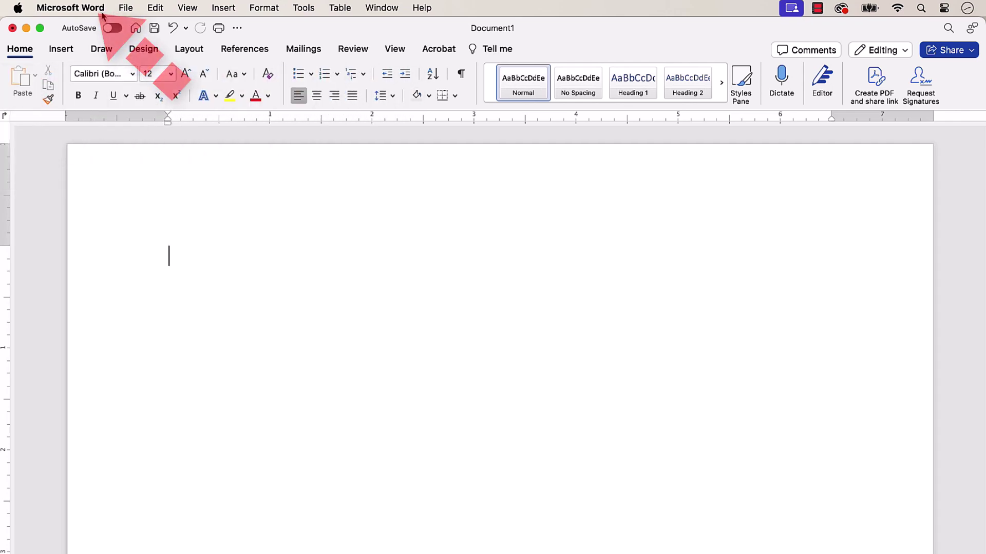
Turn on 'Show group titles' in Word's View preferences, then return to the preferences overview
click(98, 11)
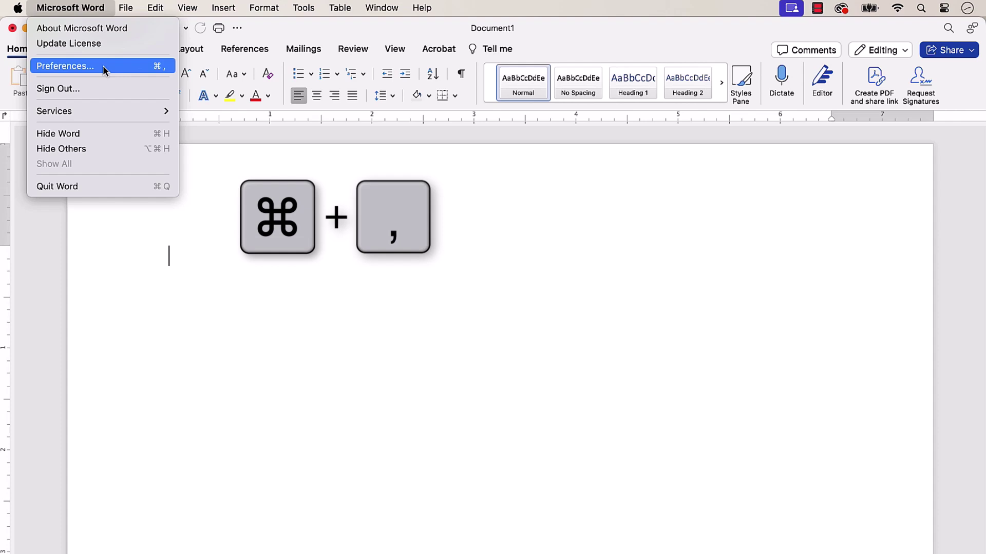
click(103, 65)
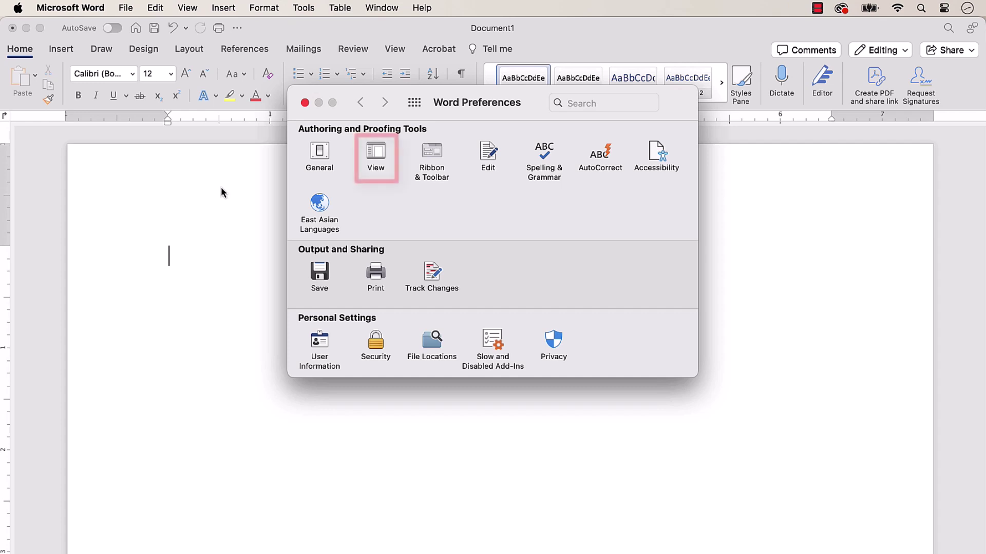
click(376, 158)
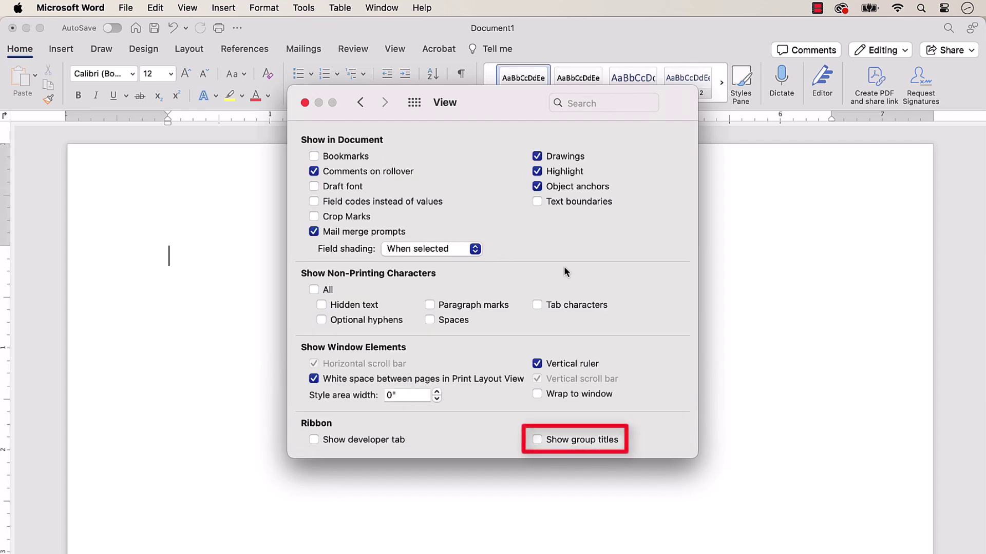
click(537, 439)
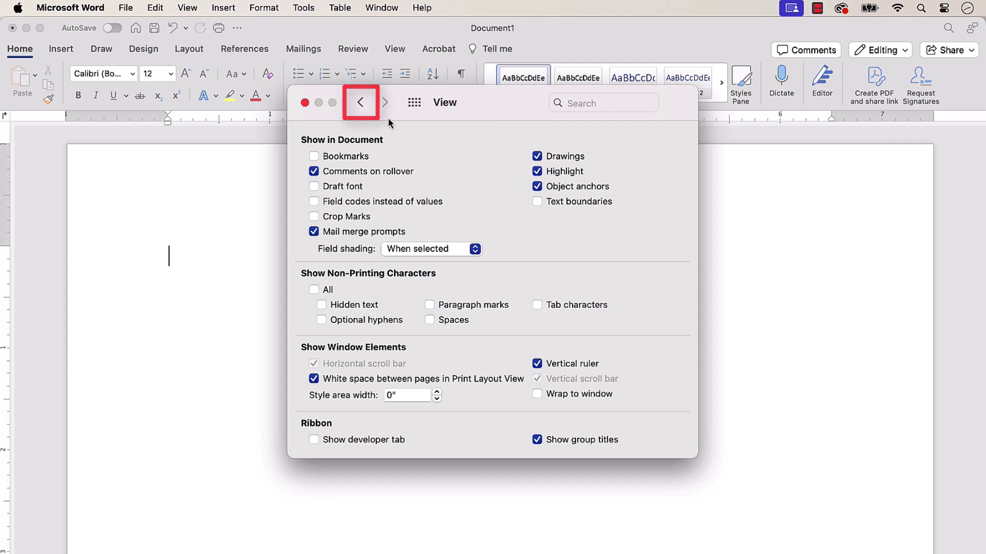
click(360, 103)
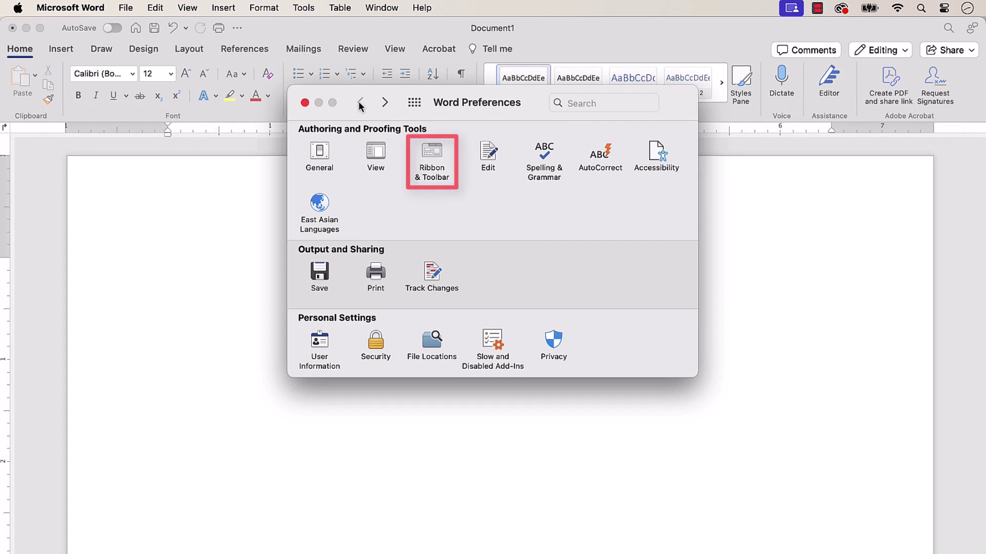
Open Ribbon & Toolbar settings on Main Tabs, keeping the Home tab shown
click(431, 154)
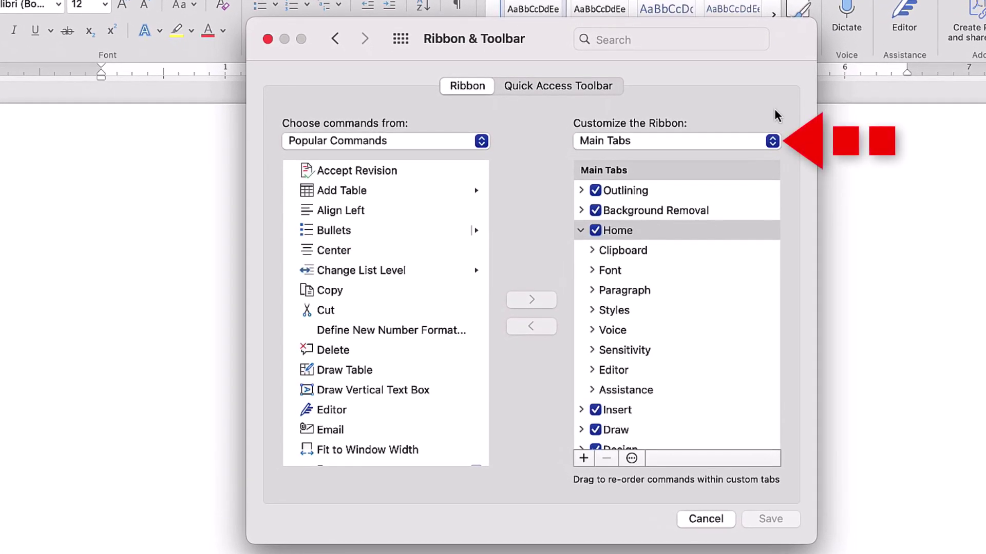
click(772, 141)
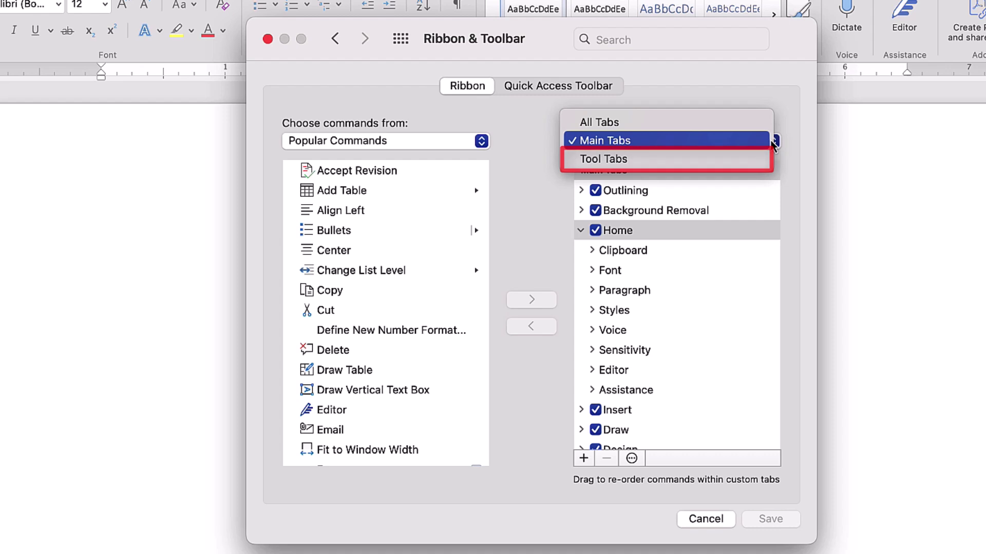
click(759, 143)
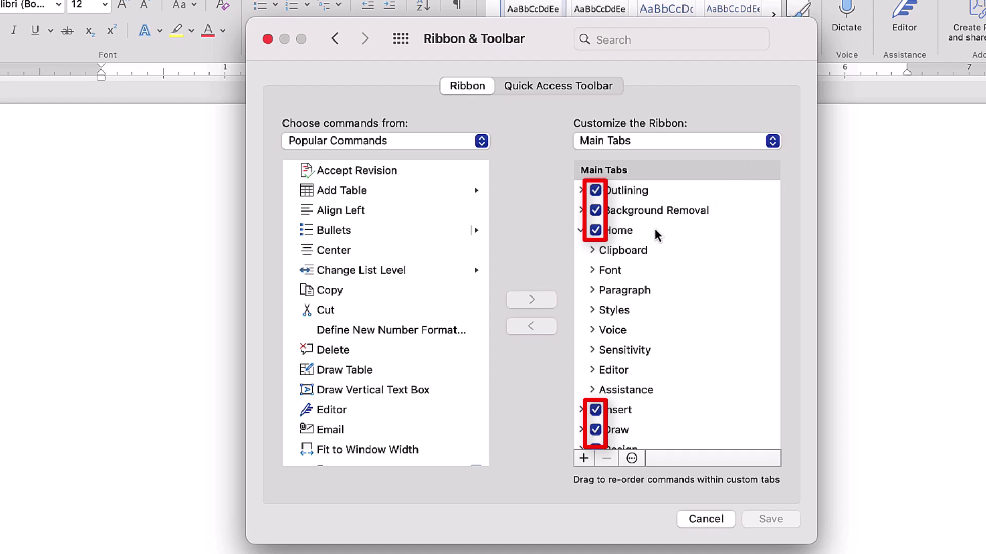
click(595, 231)
click(595, 231)
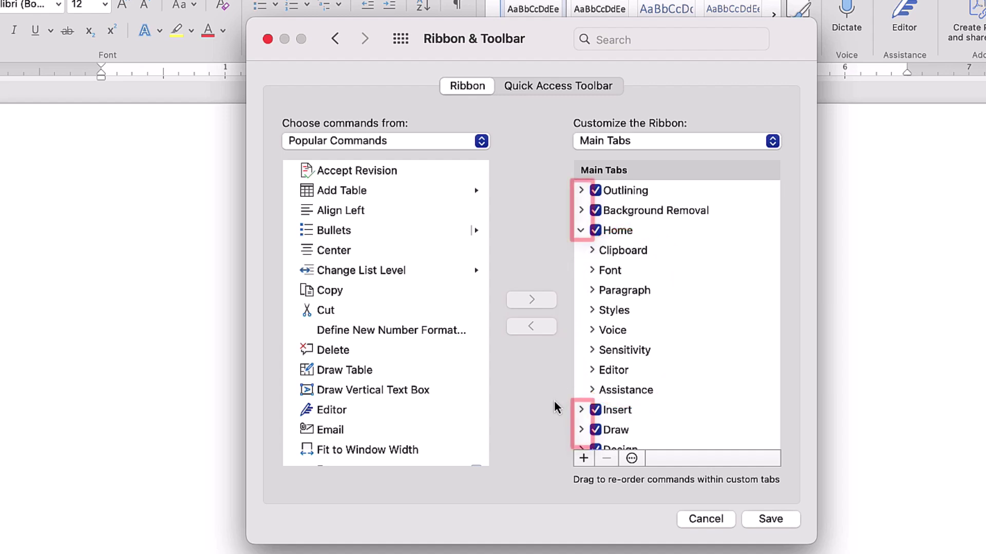
Remove the Paragraph group from the Home tab
click(581, 411)
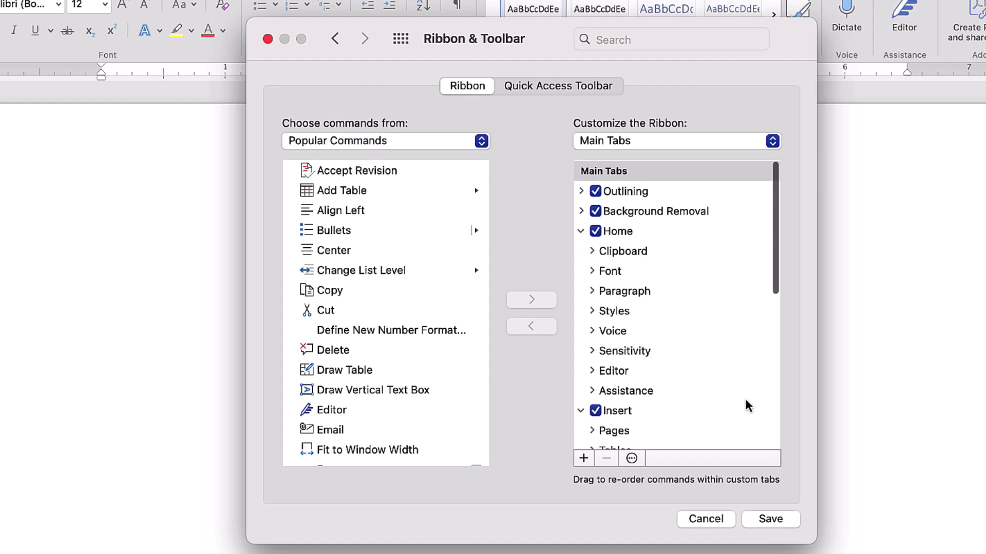
scroll(746, 399, down, 4)
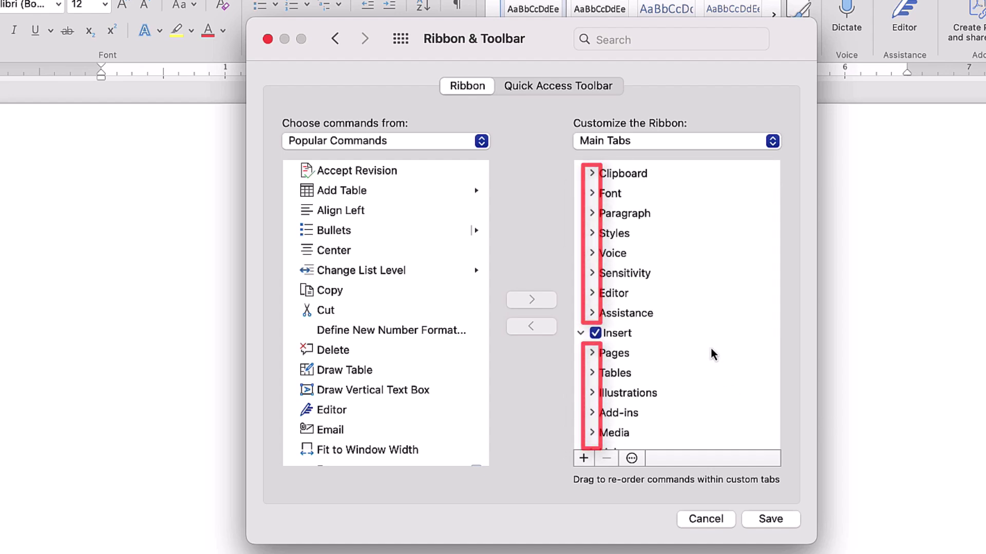
click(591, 214)
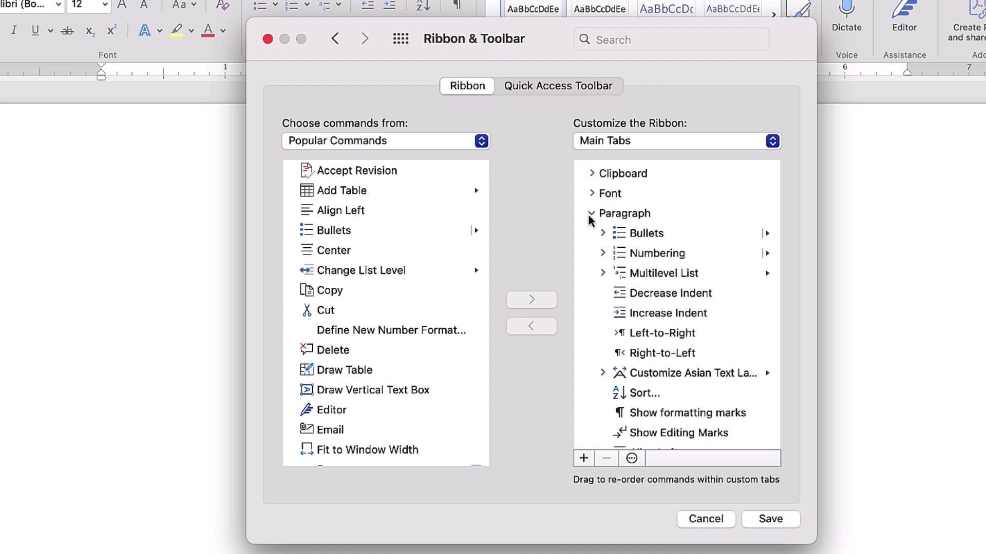
click(610, 215)
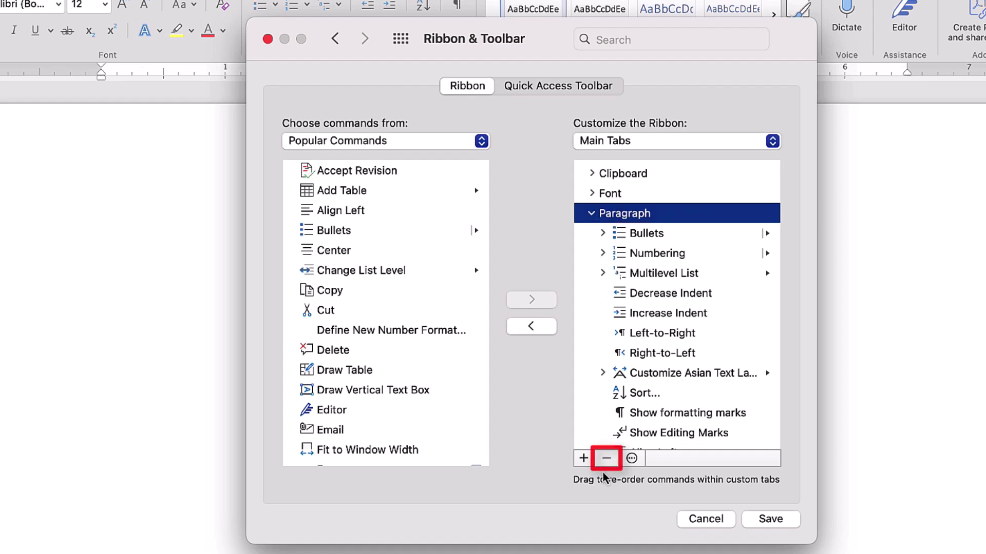
click(606, 459)
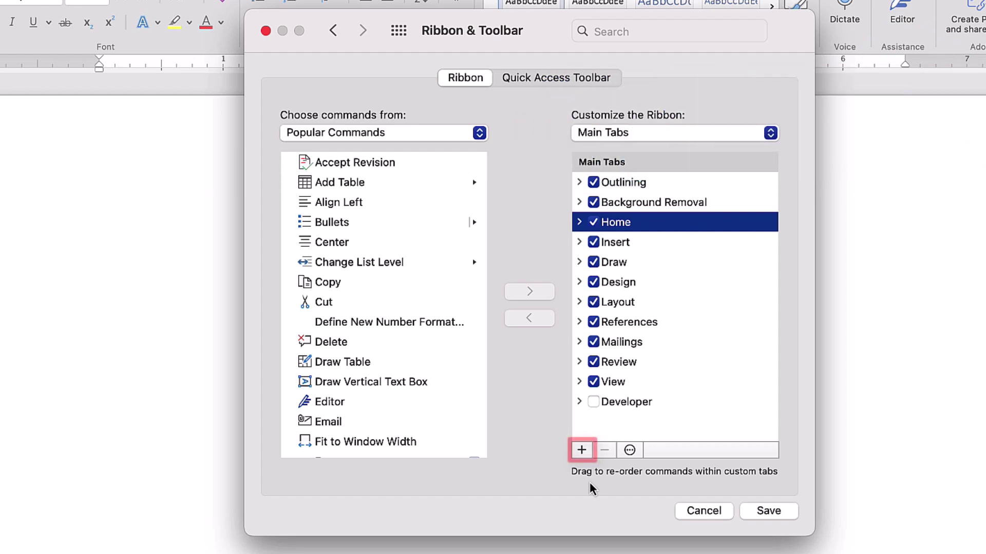
Add a new custom tab after Home and rename it 'Erin's New Tab'
click(582, 451)
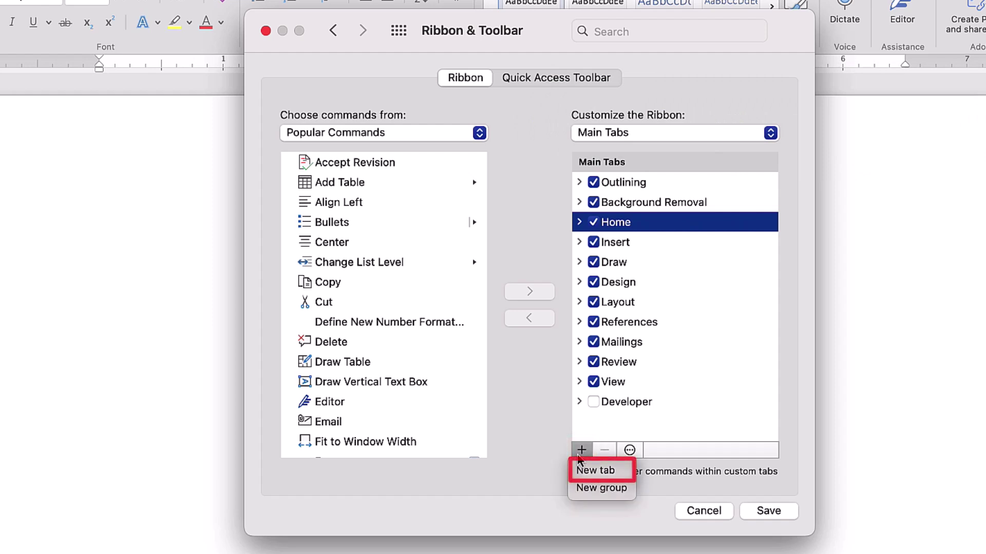
click(595, 470)
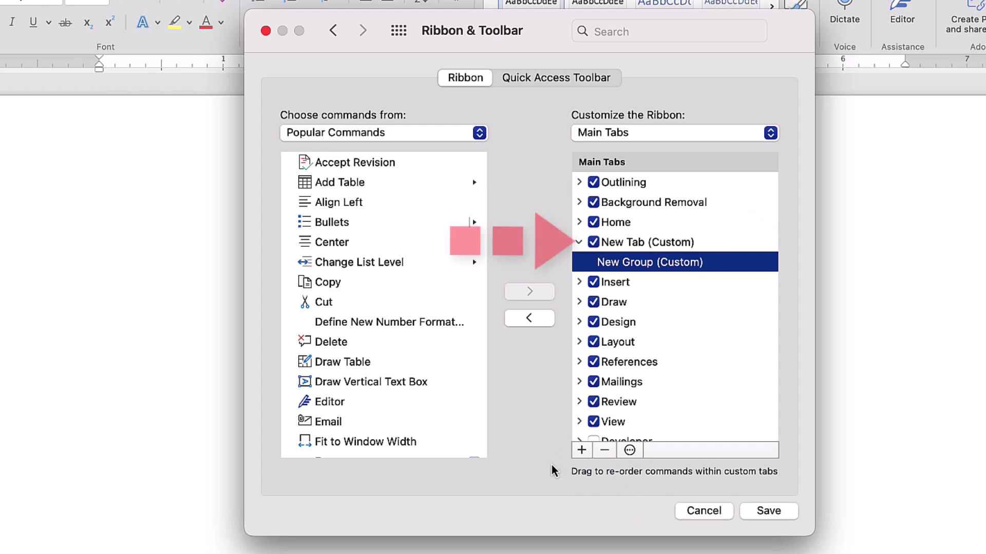
click(627, 244)
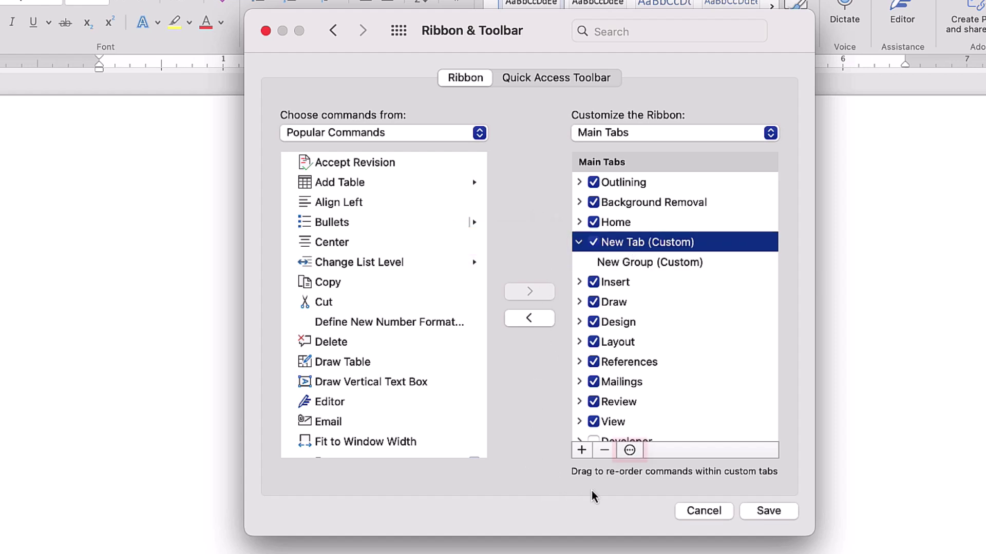
click(630, 451)
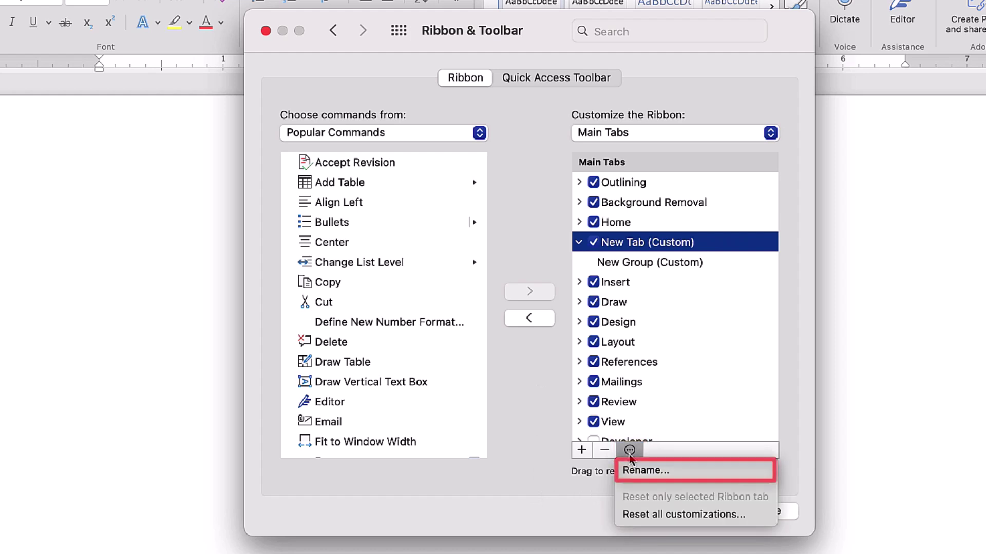
click(639, 471)
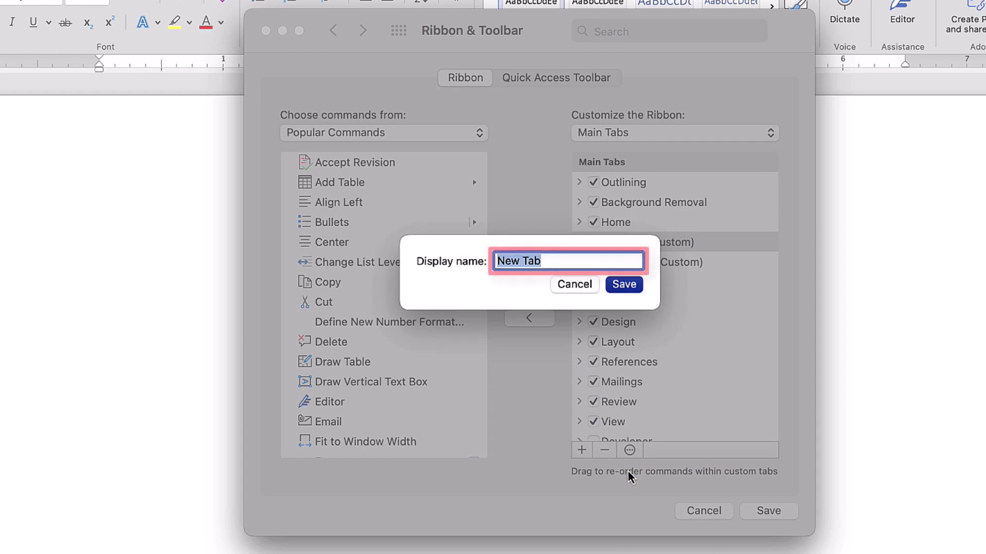
text(Erin)
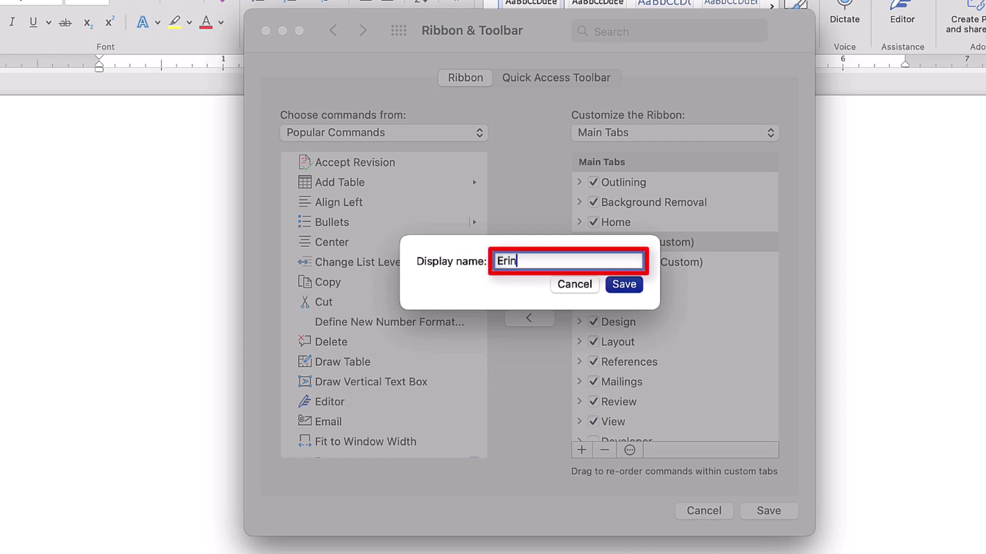
text('s New Tab)
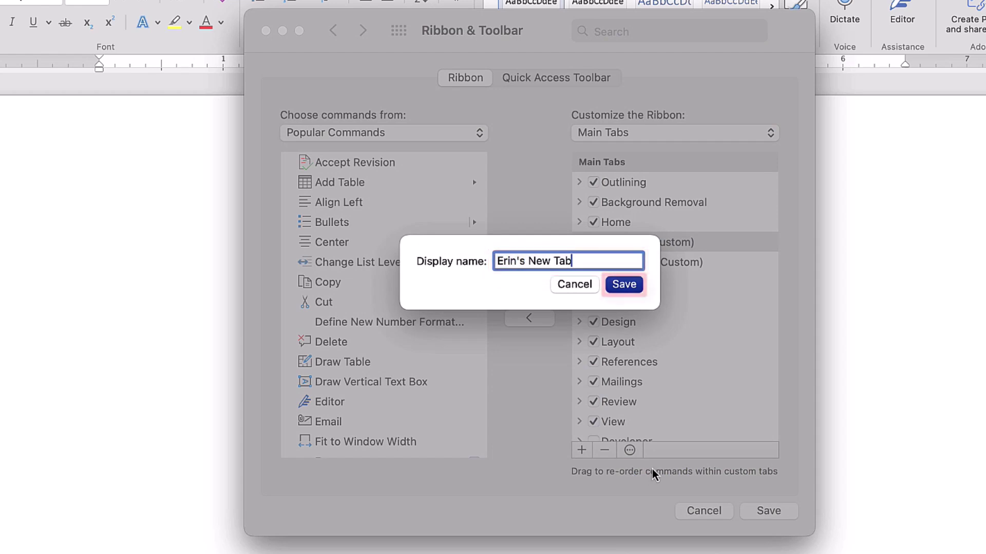
click(623, 284)
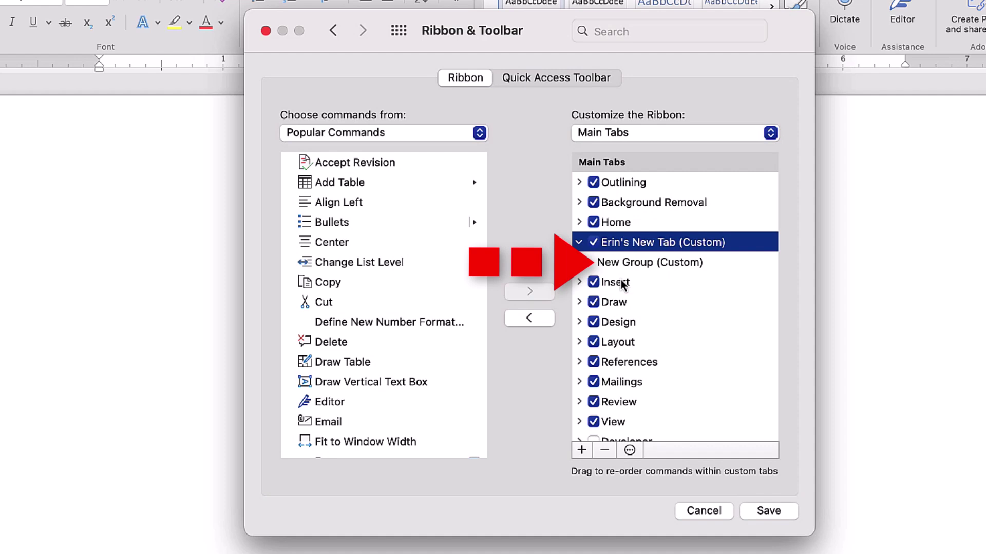
Rename the custom tab's New Group (Custom) to 'Erin's New Group'
click(619, 265)
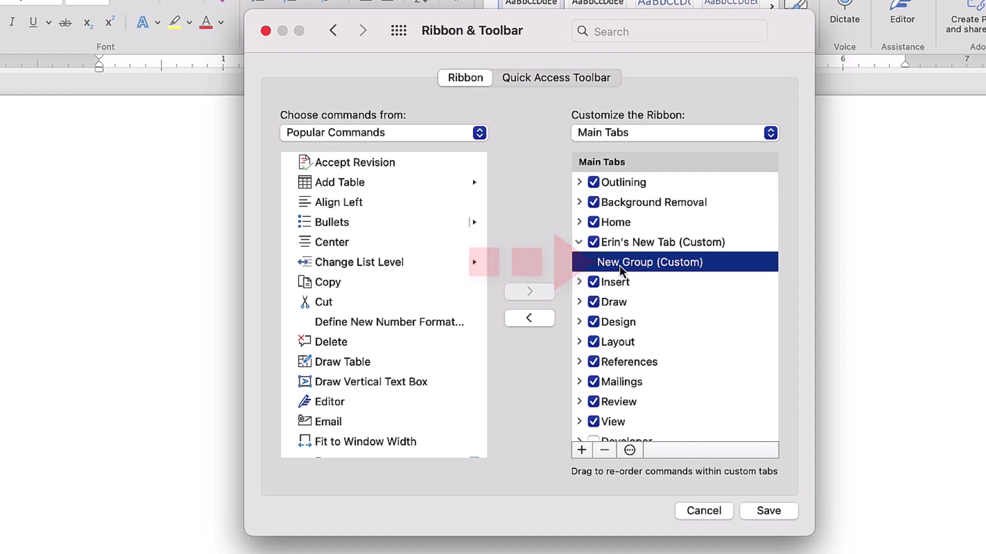
click(629, 451)
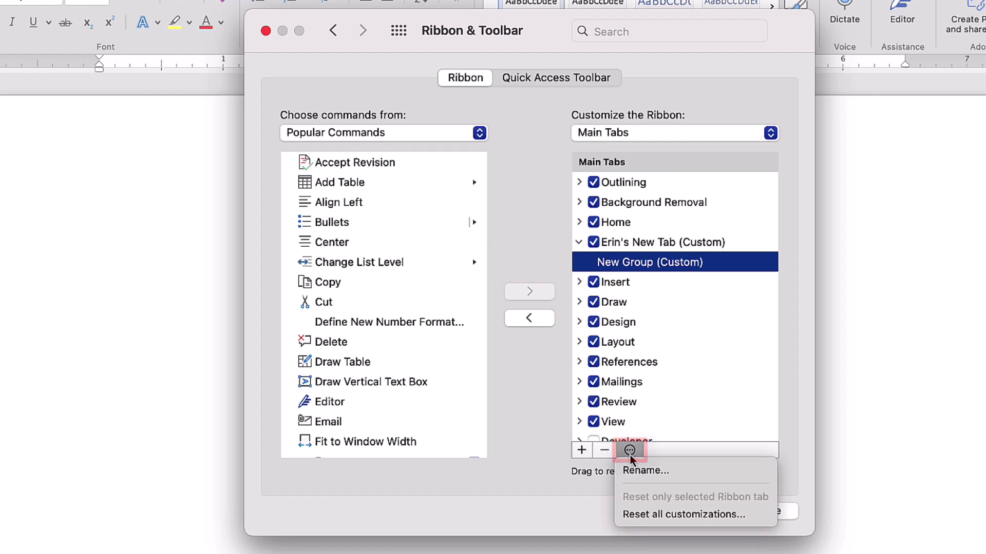
click(645, 471)
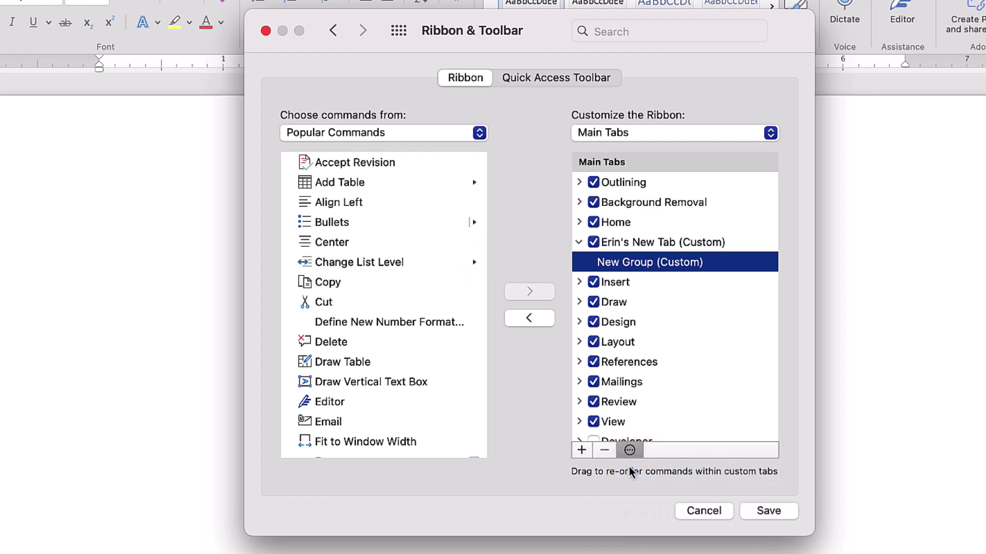
text(Erin)
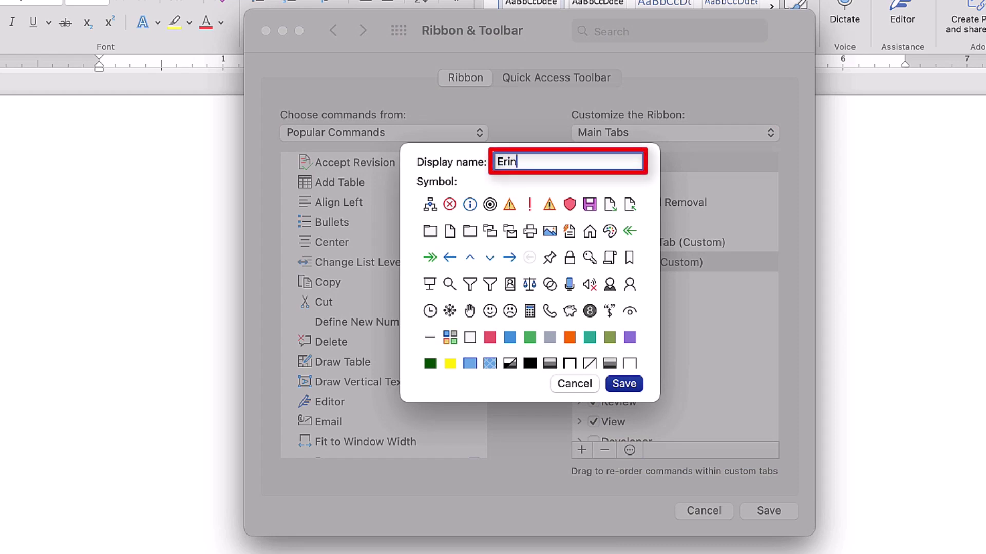
text('s New Group)
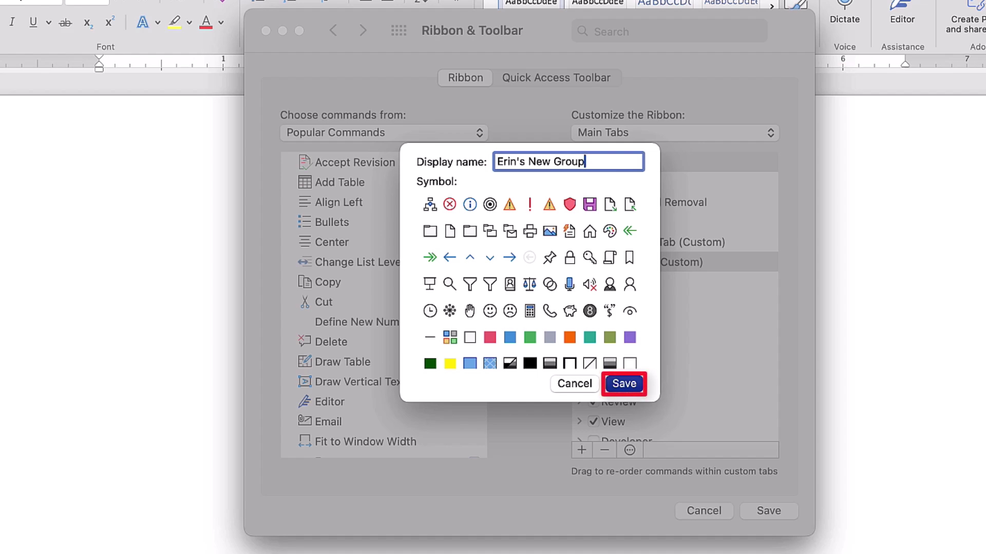
click(624, 384)
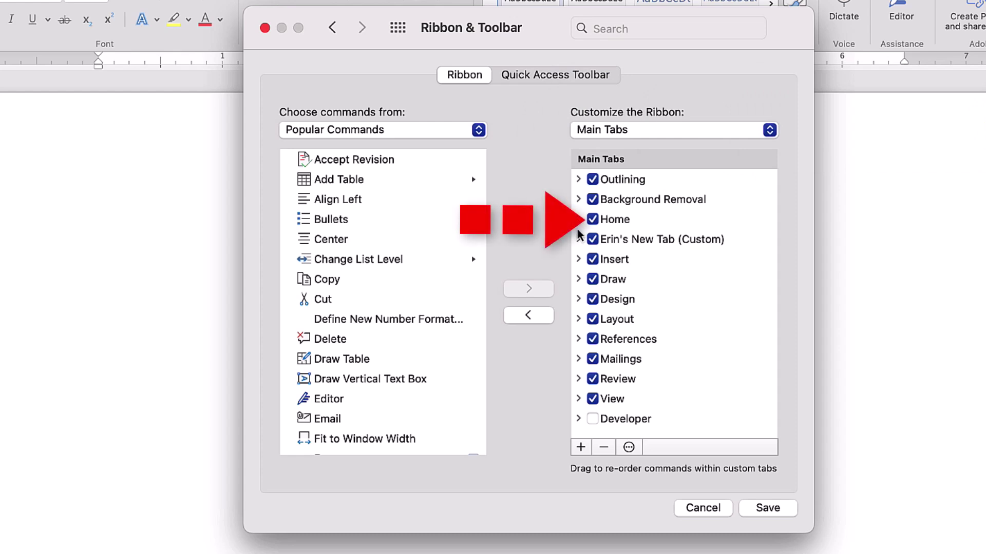
Add a new group at the end of the Home tab, named 'Erin's New Group'
click(605, 222)
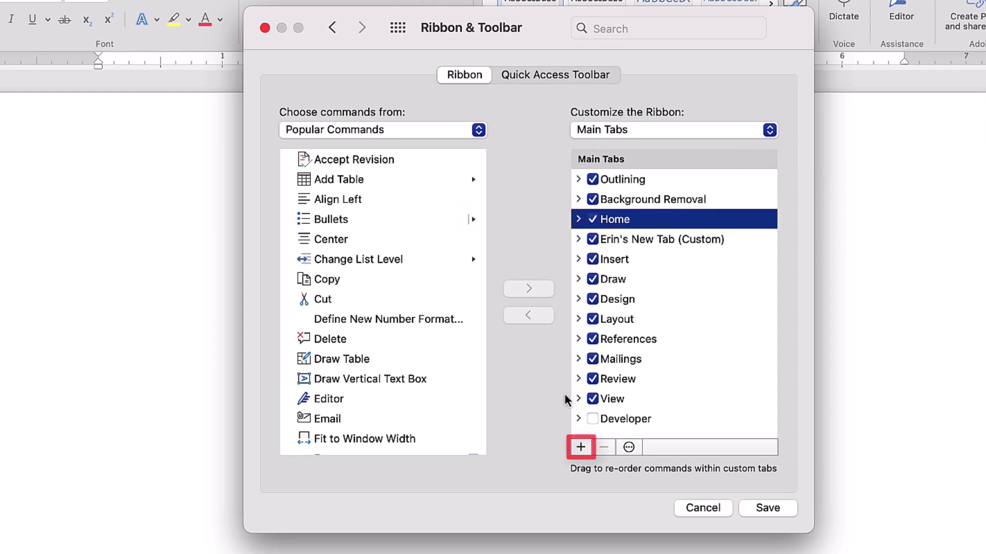
click(580, 447)
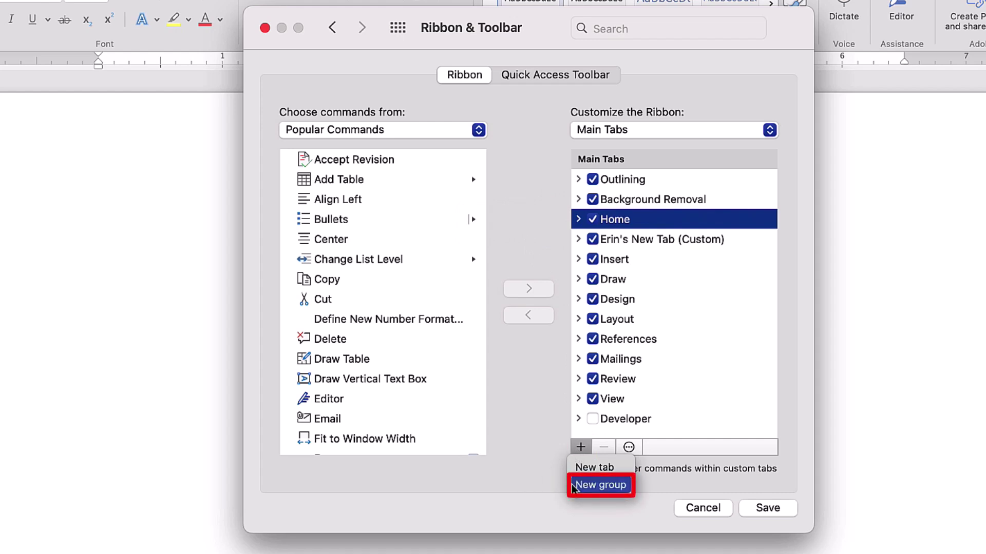
click(597, 484)
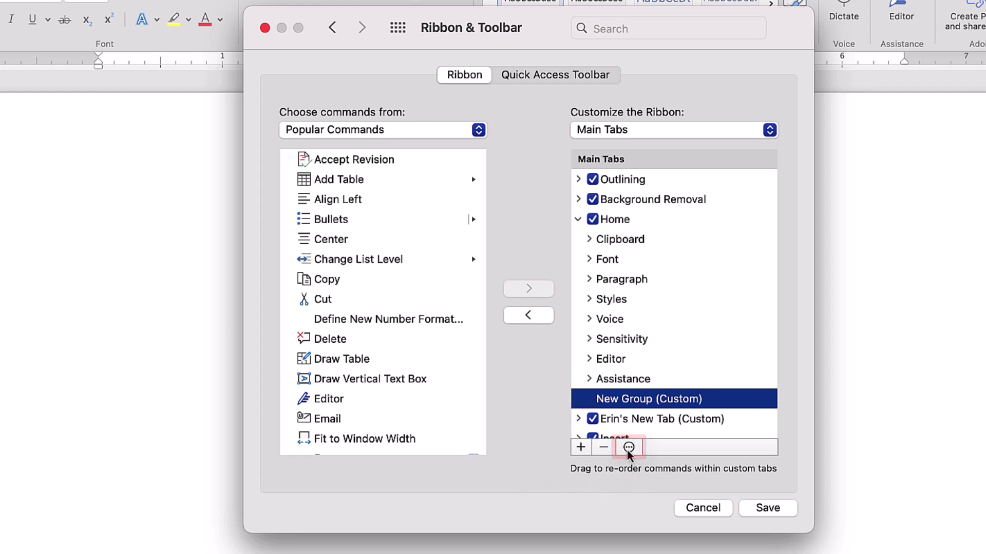
click(627, 449)
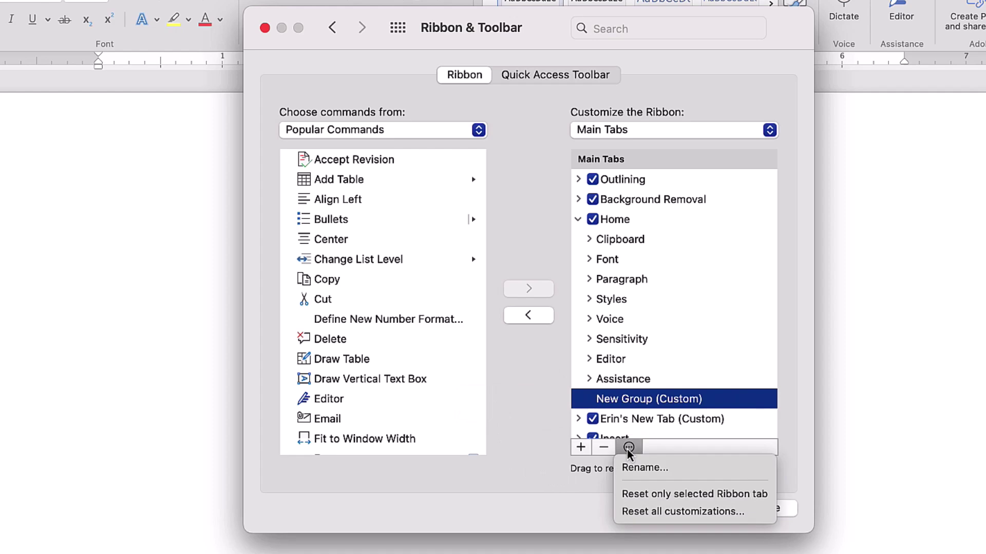
click(645, 468)
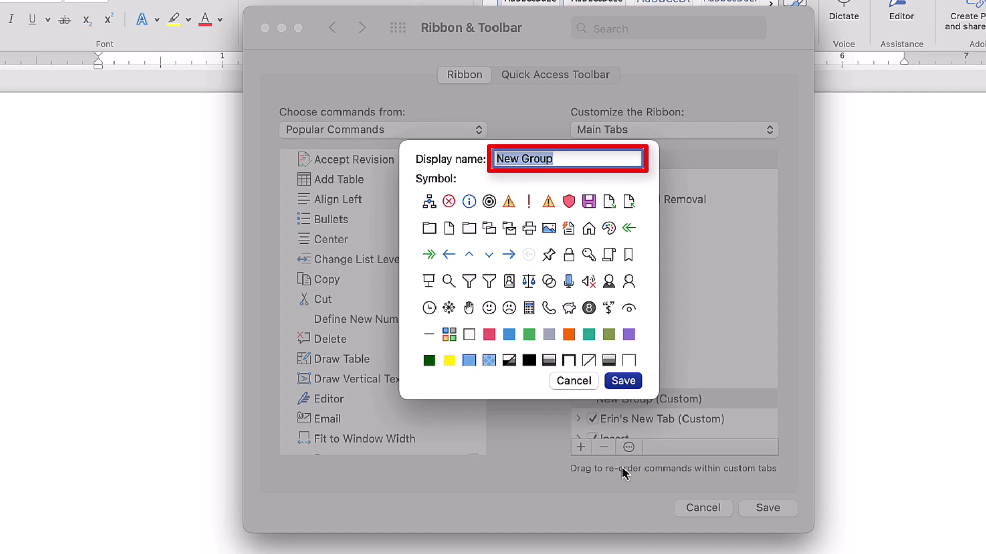
text(Erin's New Group)
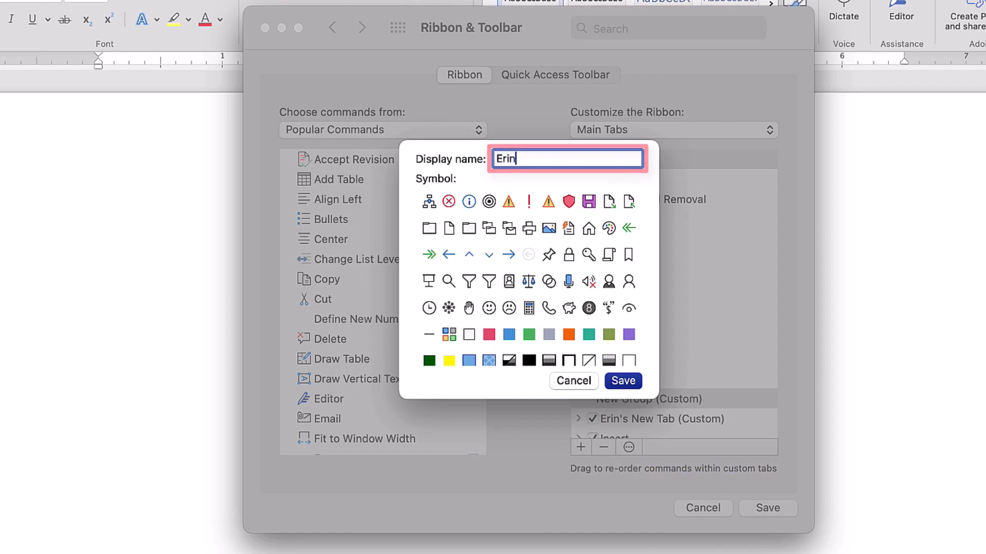
click(622, 380)
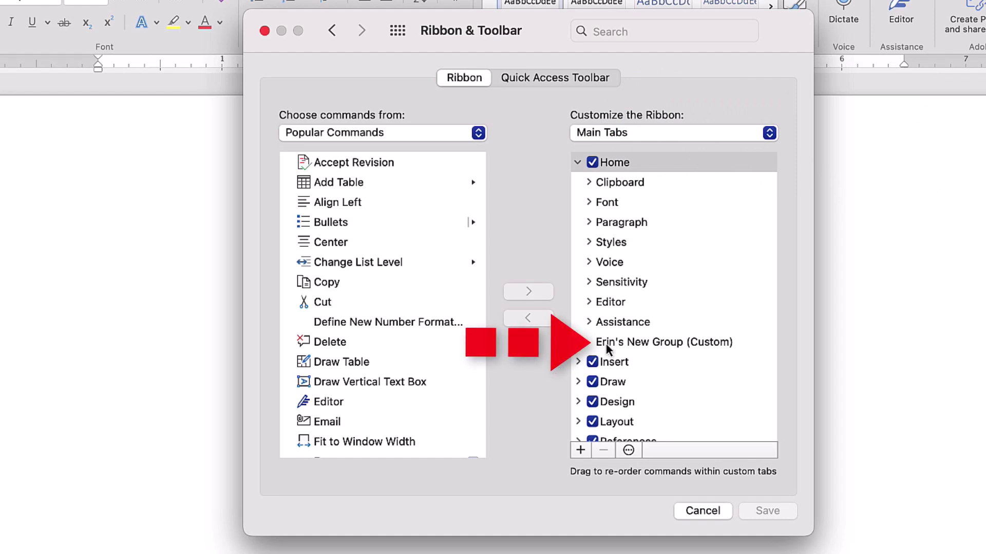
Add Add Table, Email and Fit to Window Width to Erin's New Group, with Fit to Window Width above Email
click(607, 346)
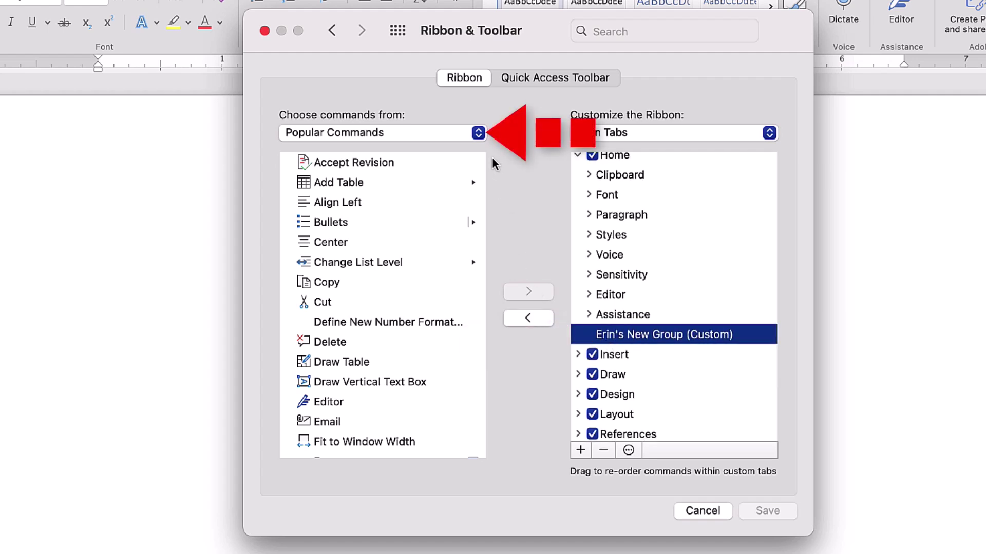
click(478, 135)
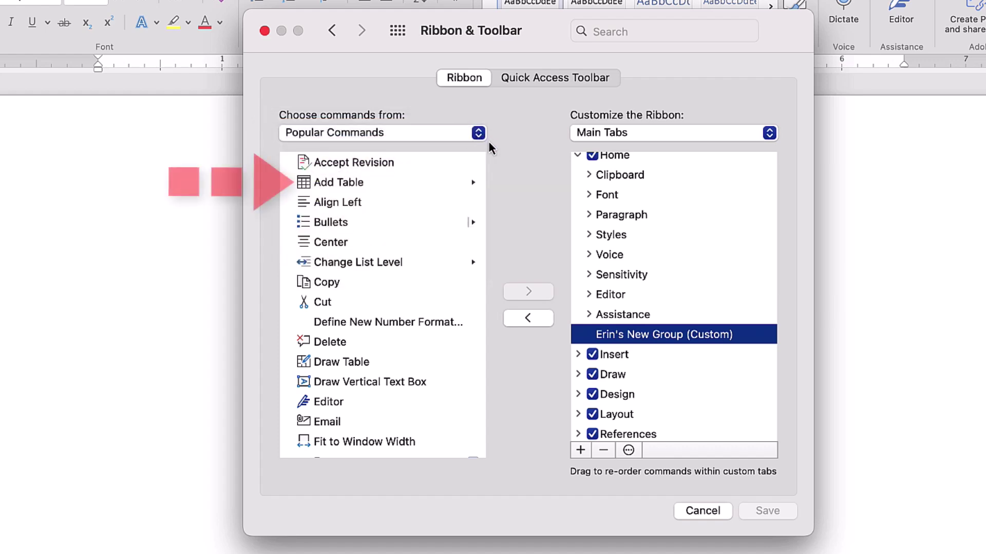
click(363, 164)
click(357, 184)
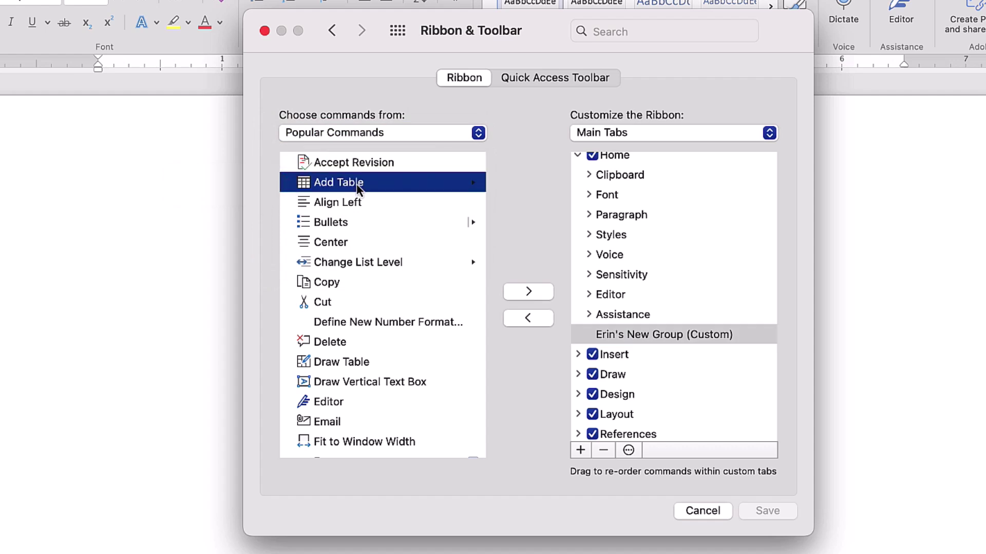
click(528, 292)
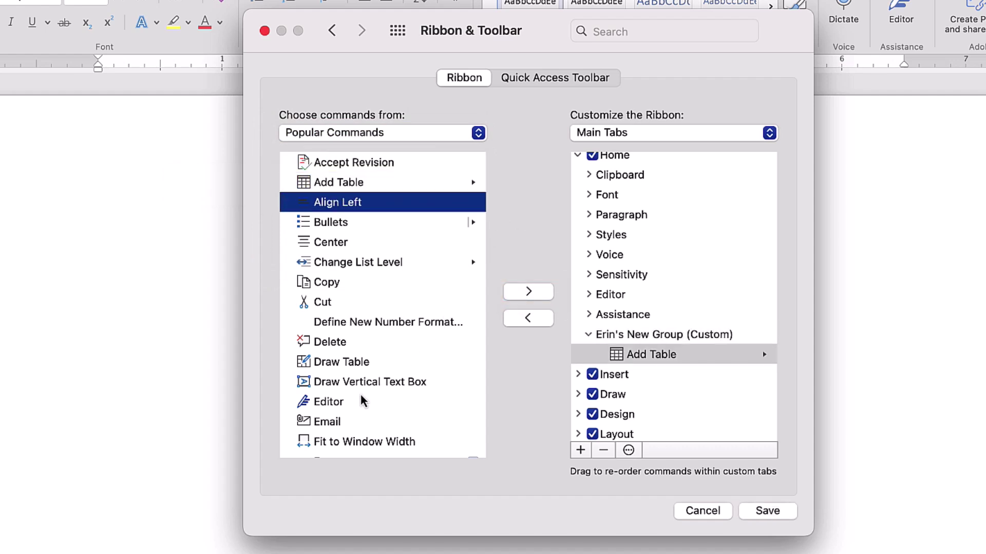
click(323, 424)
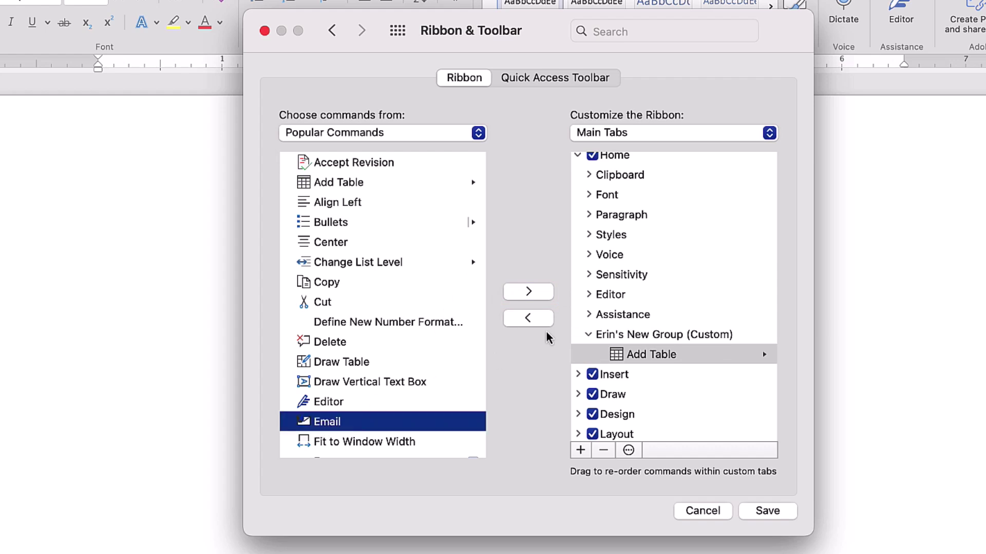
click(528, 292)
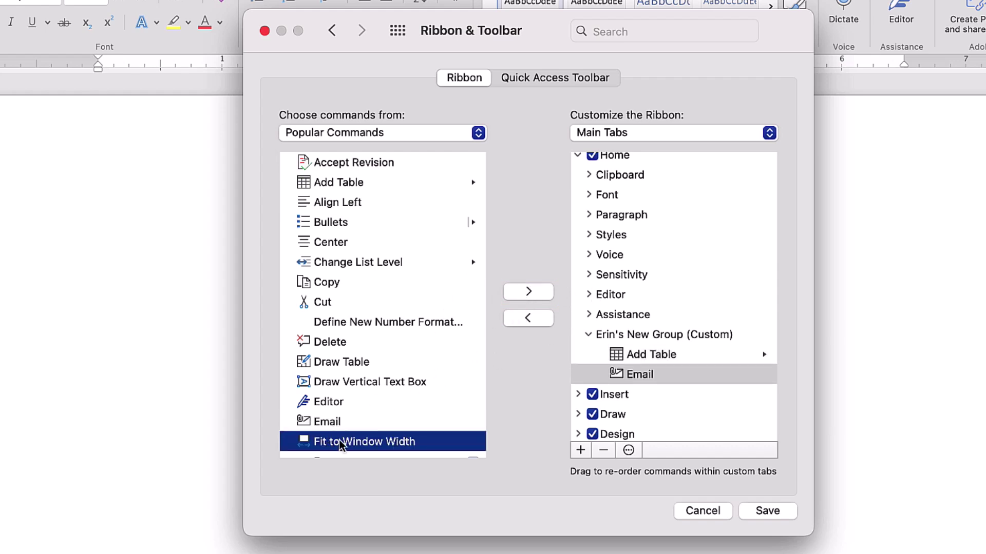
click(530, 294)
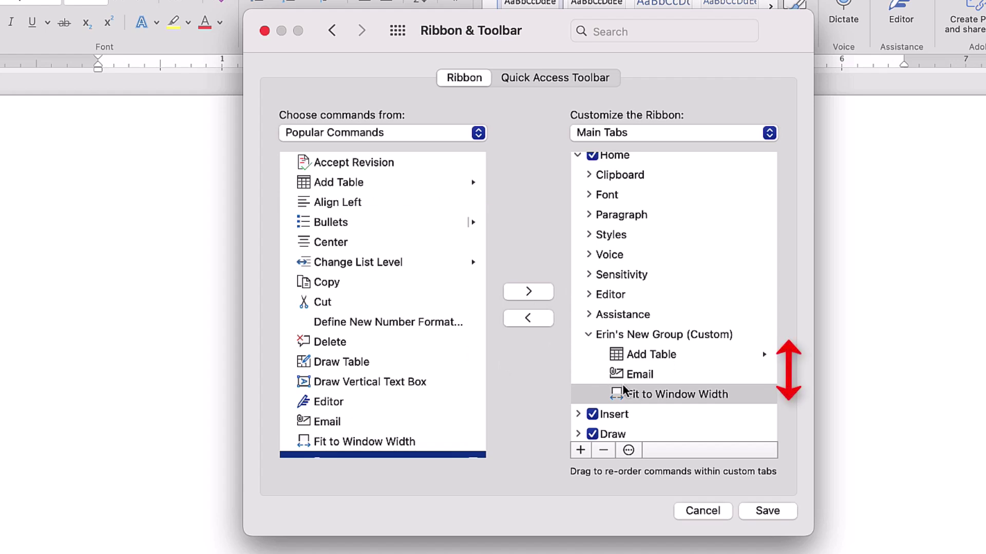
drag(634, 394, 634, 371)
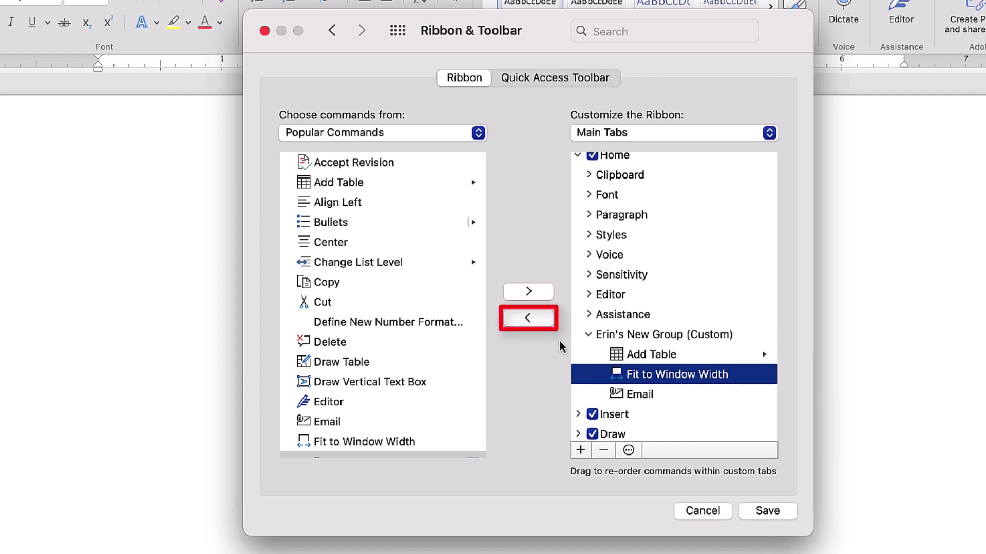
Remove Fit to Window Width from Erin's New Group and save the ribbon changes
click(528, 320)
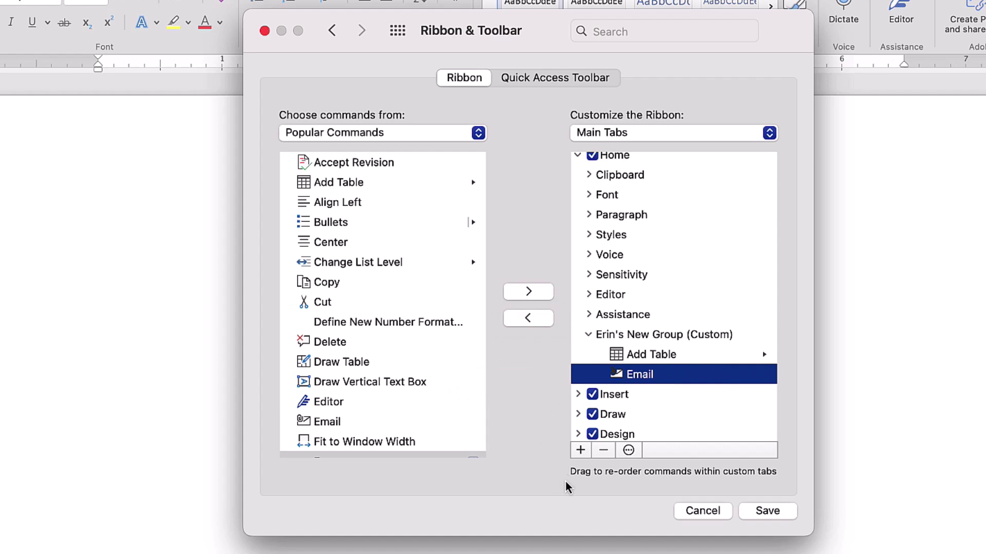
click(749, 511)
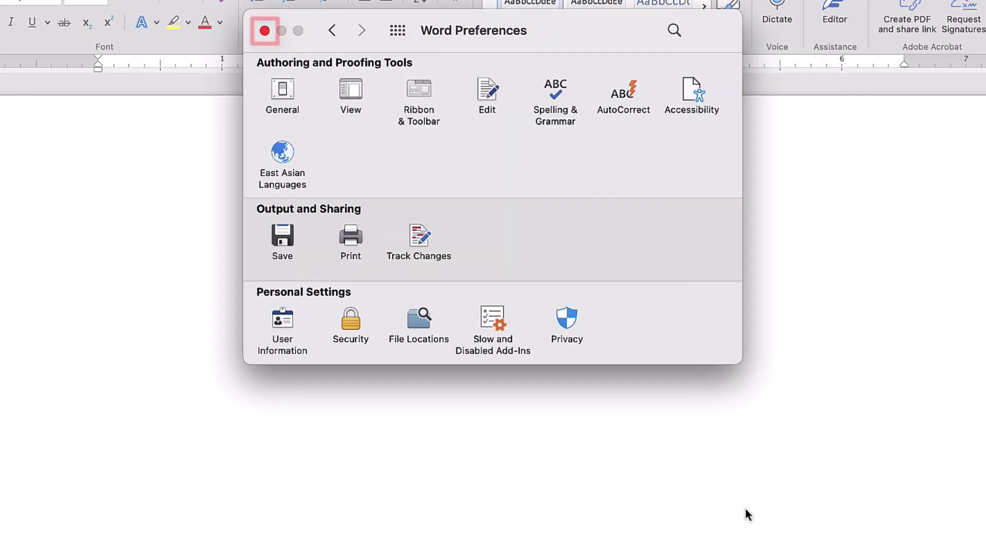
Close Word Preferences and reopen it from the Microsoft Word menu
click(265, 32)
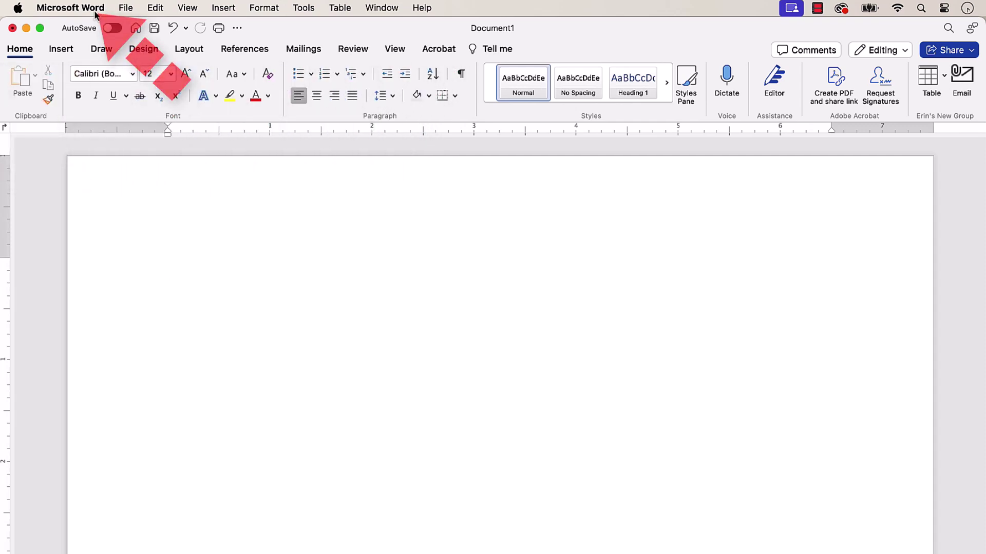
click(94, 9)
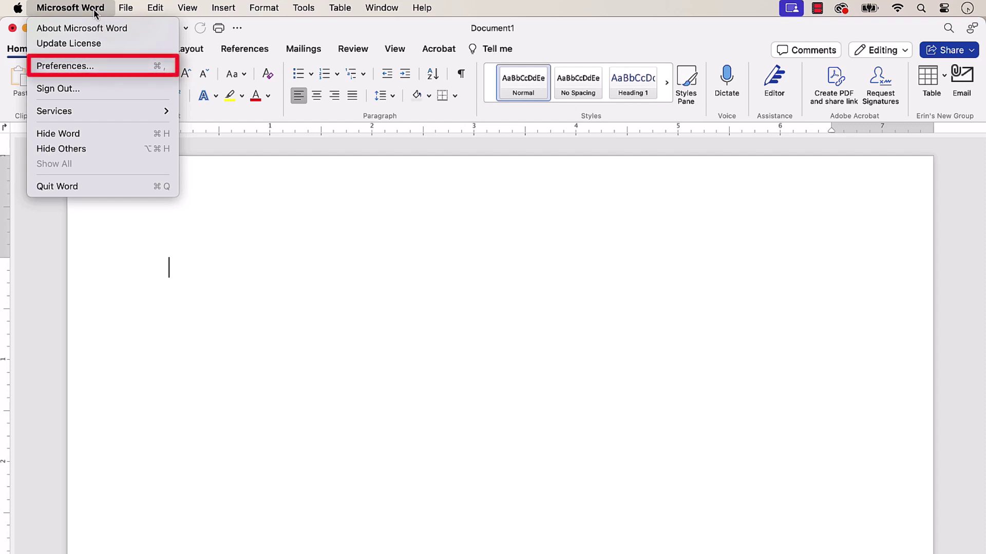
click(89, 68)
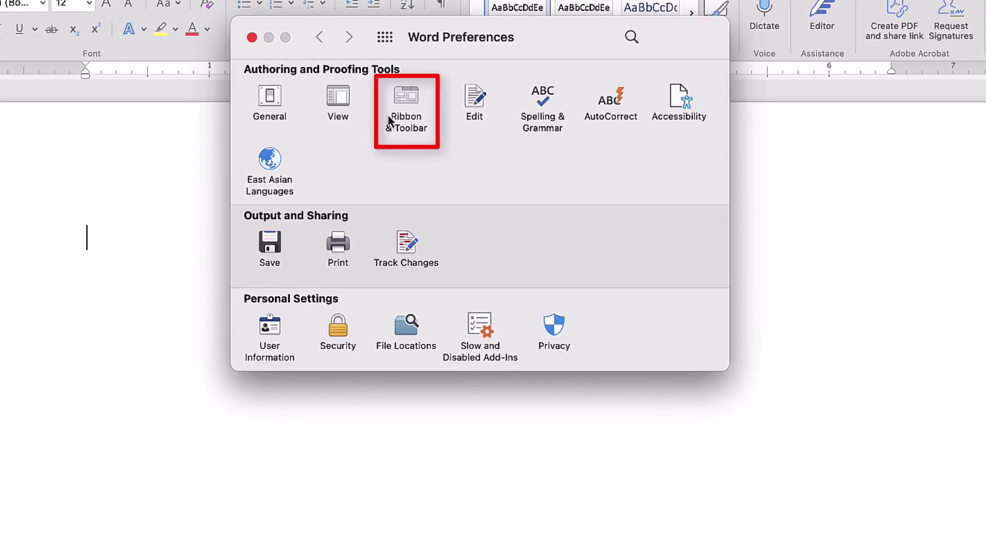
Reset the Home tab, then reset all ribbon customizations and confirm with Yes
click(406, 108)
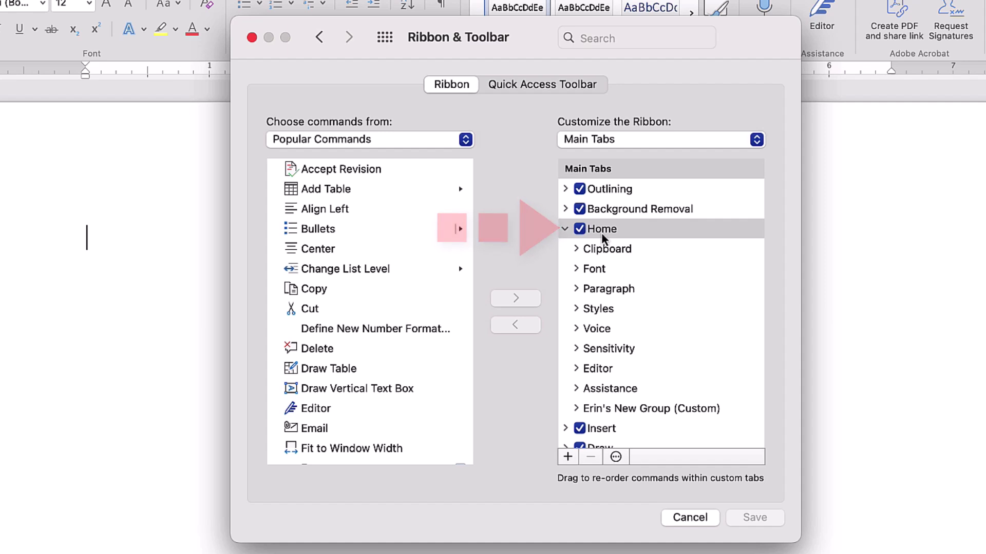
click(603, 231)
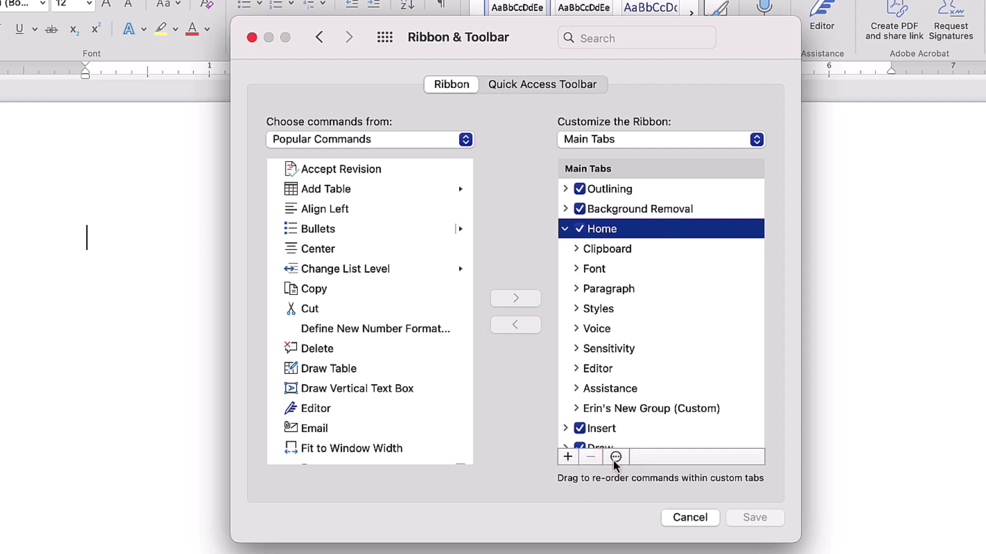
click(615, 458)
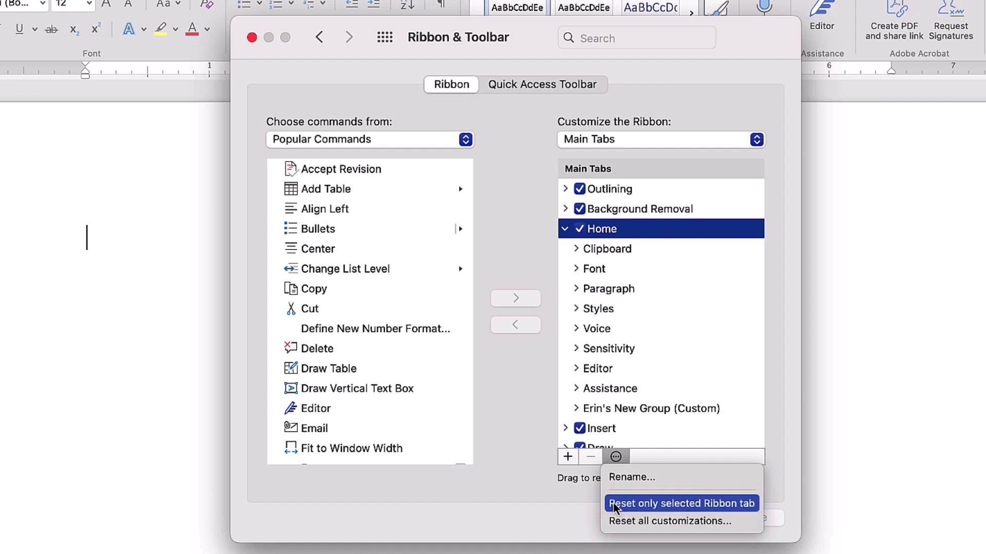
click(617, 504)
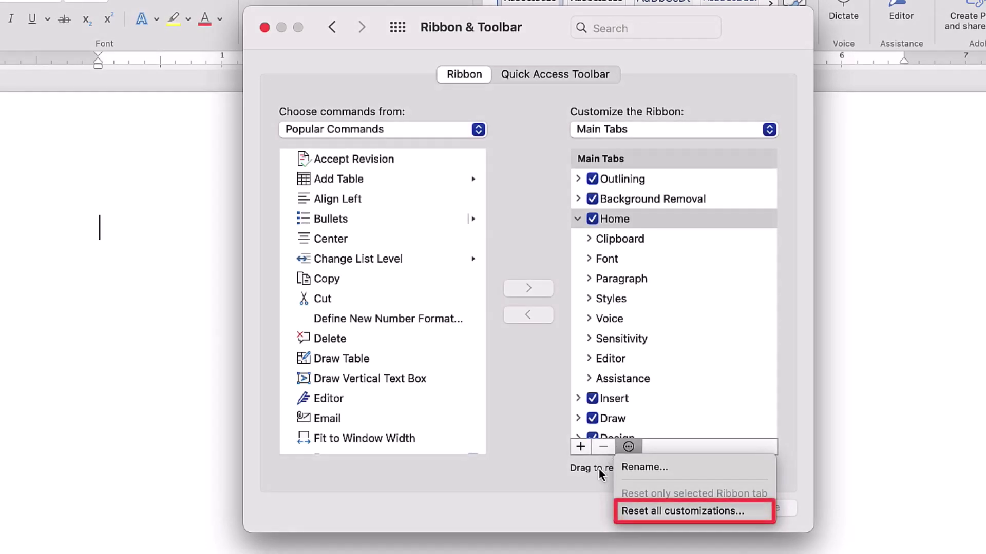
click(628, 514)
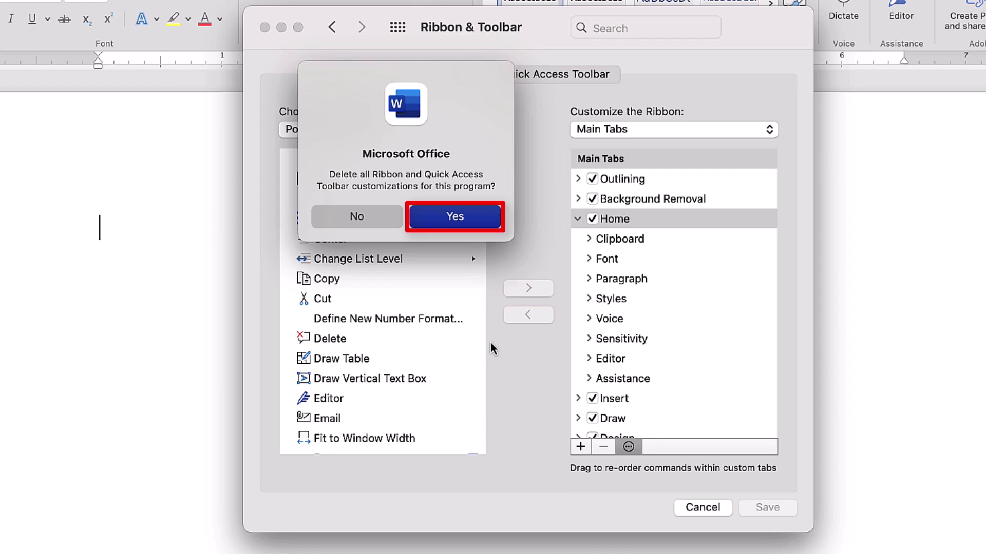
click(473, 227)
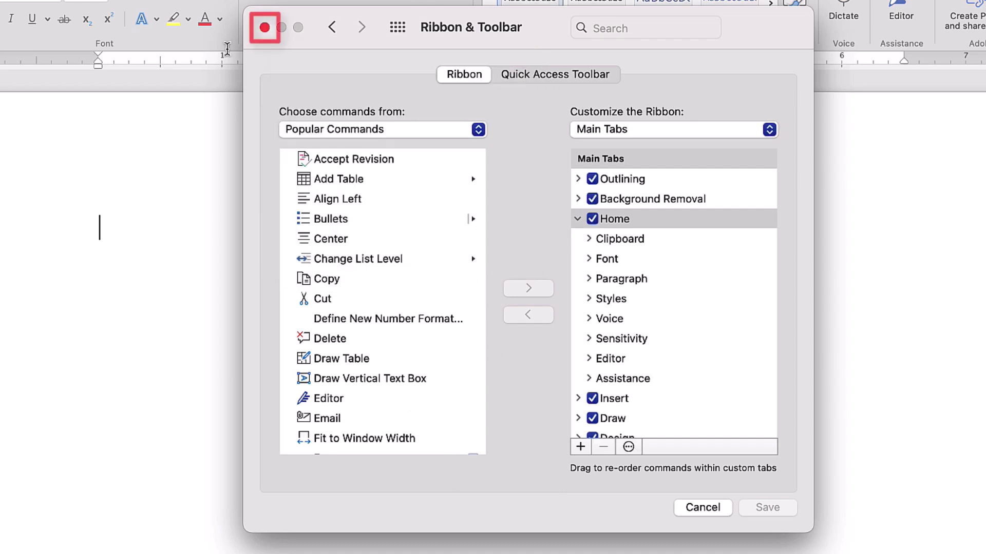
Close Ribbon & Toolbar, hide the ribbon via View > Ribbon, then restore it with Cmd+Option+R
click(265, 27)
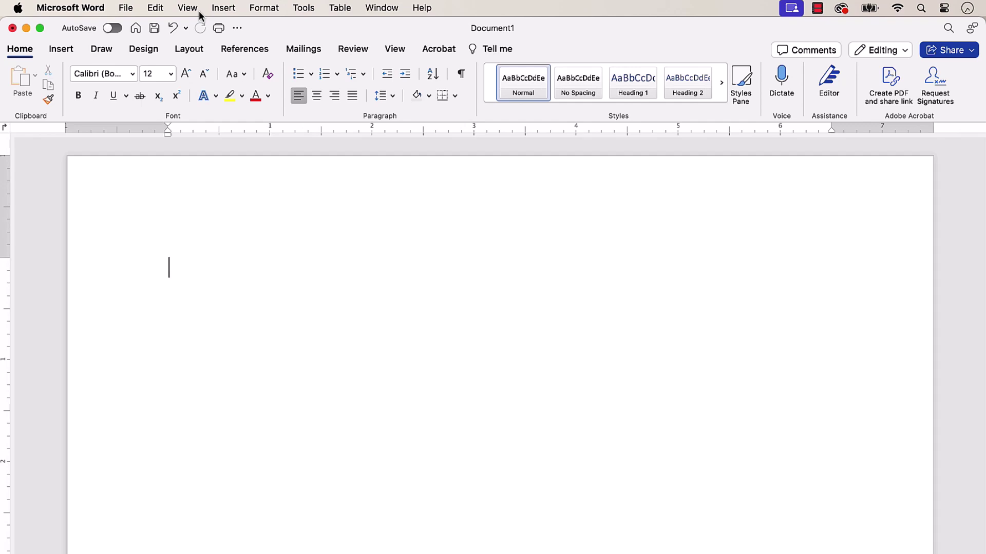
click(189, 8)
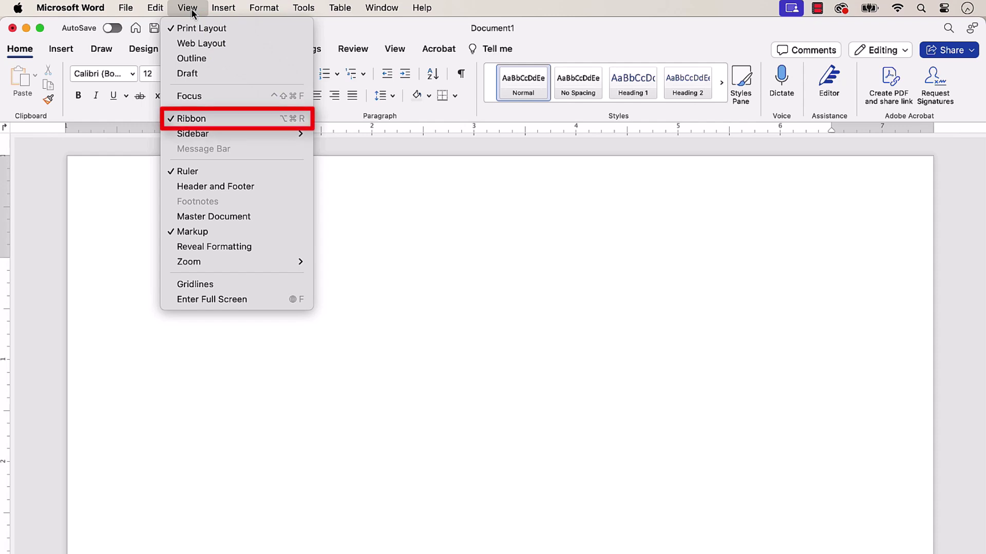
click(218, 119)
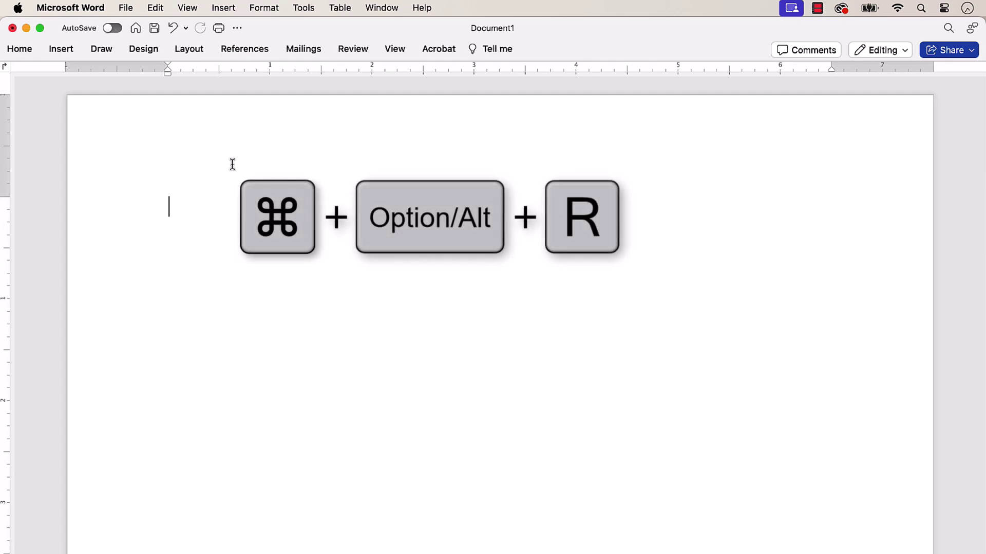
key(super+alt+r)
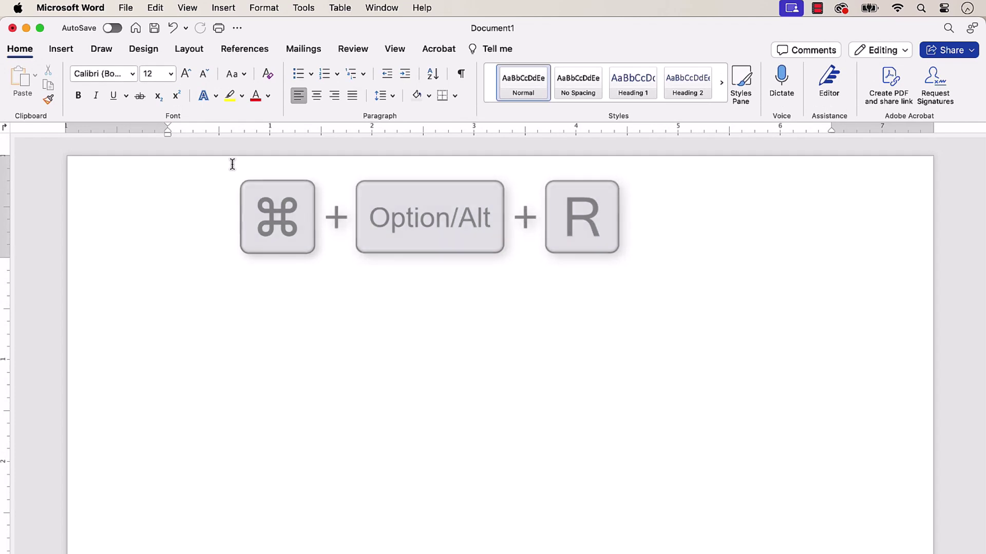